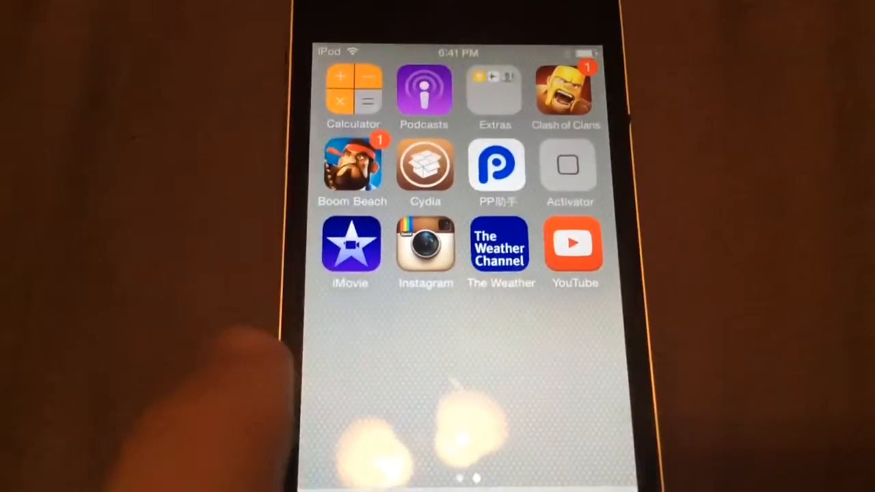
Swipe back to the first page of home screen apps
{"action": "left_click_drag", "start_coordinate": [273, 294], "coordinate": [417, 270]}
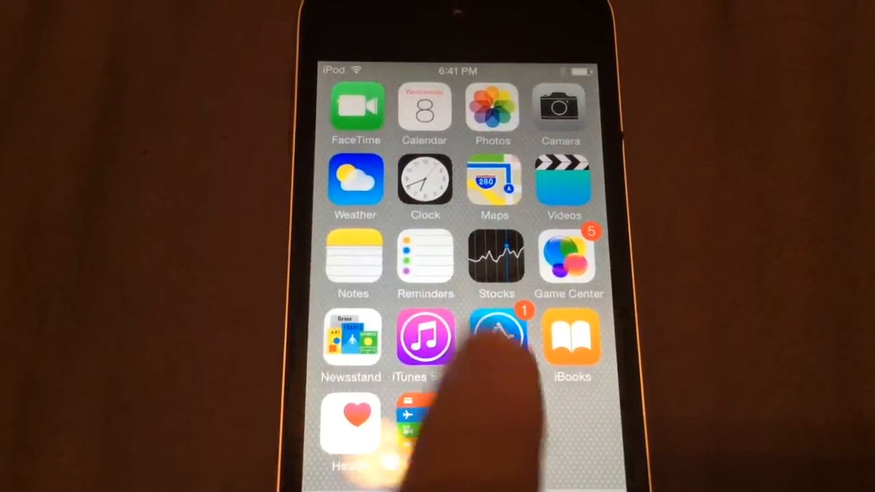
Check General > Software Update for an update, then return to the main Settings list
{"action": "left_click", "coordinate": [492, 418]}
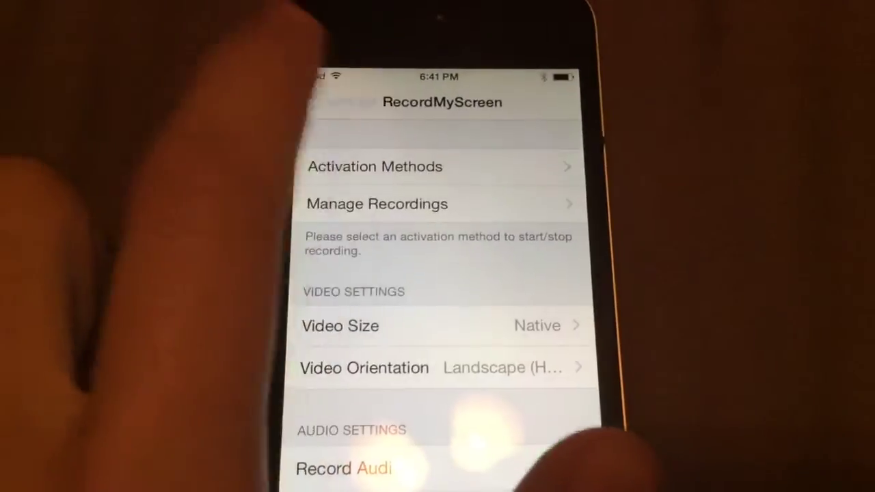
{"action": "left_click", "coordinate": [345, 97]}
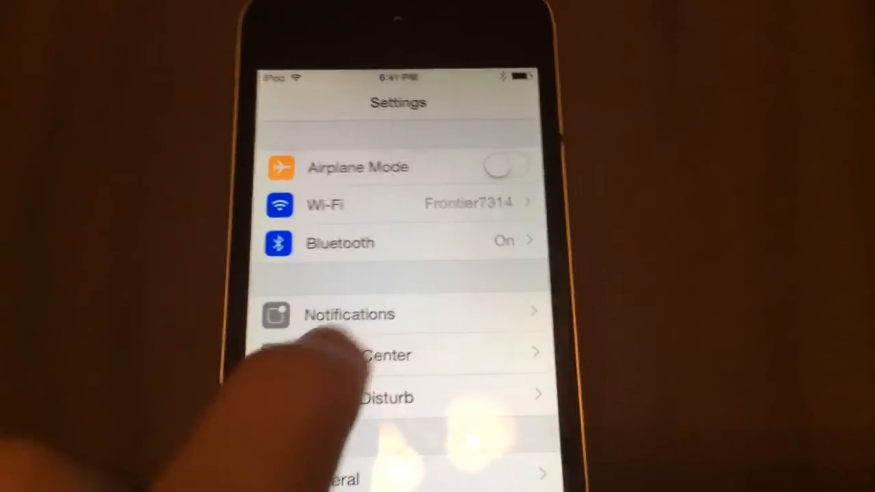
{"action": "left_click", "coordinate": [342, 478]}
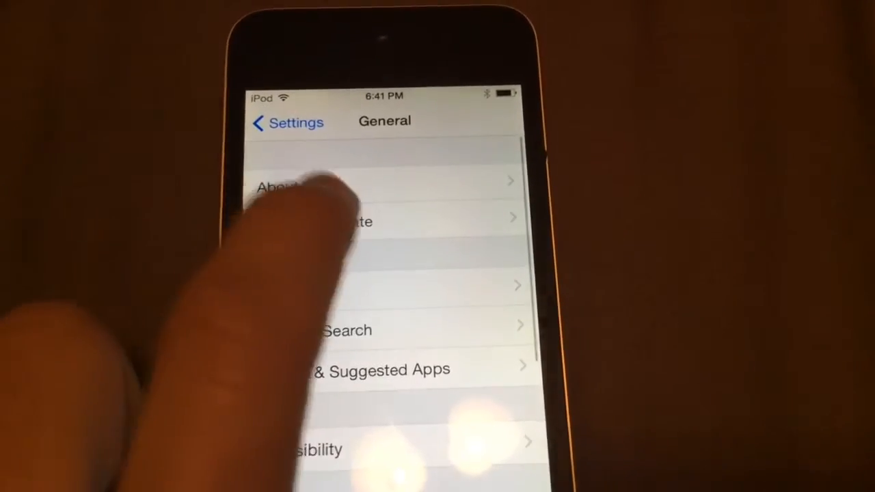
{"action": "left_click", "coordinate": [328, 220]}
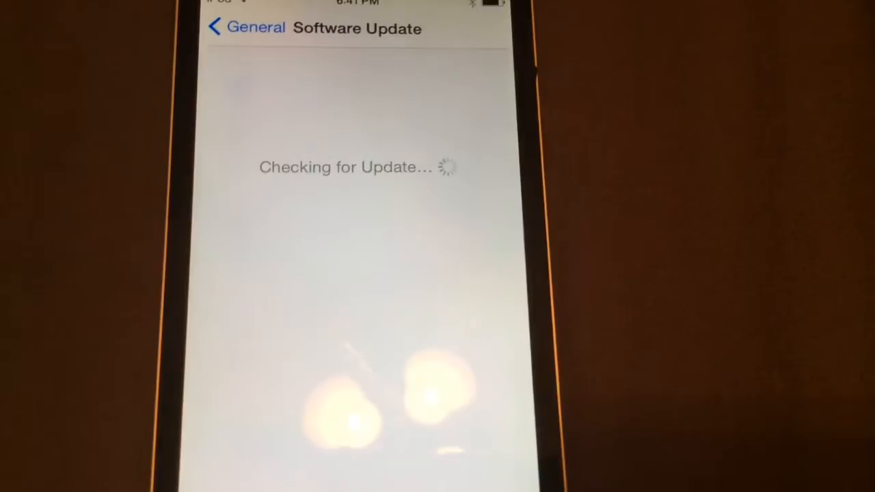
{"action": "left_click", "coordinate": [246, 27]}
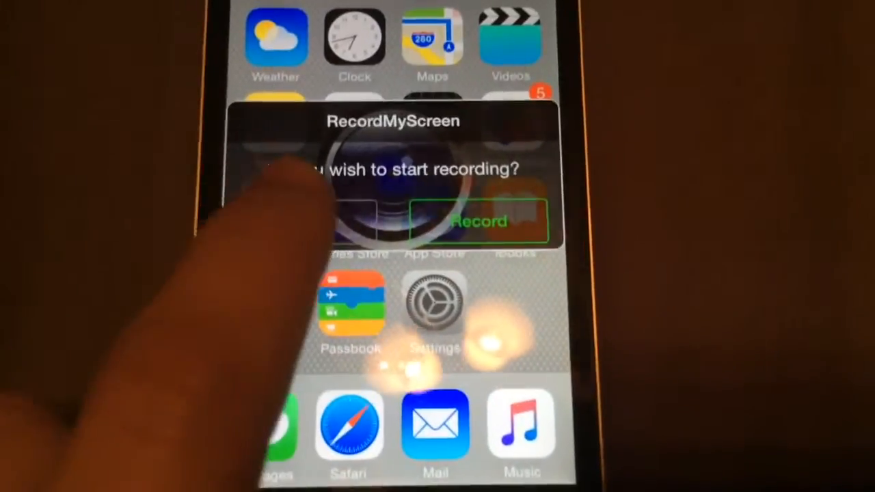
Dismiss the recording prompt, view Activator's installed package details in Cydia, and go home
{"action": "left_click", "coordinate": [300, 212]}
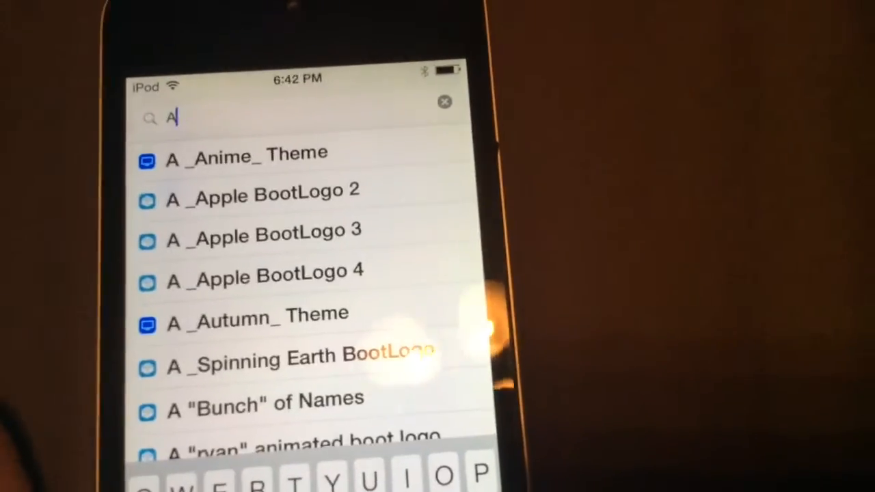
{"action": "type", "text": "cti"}
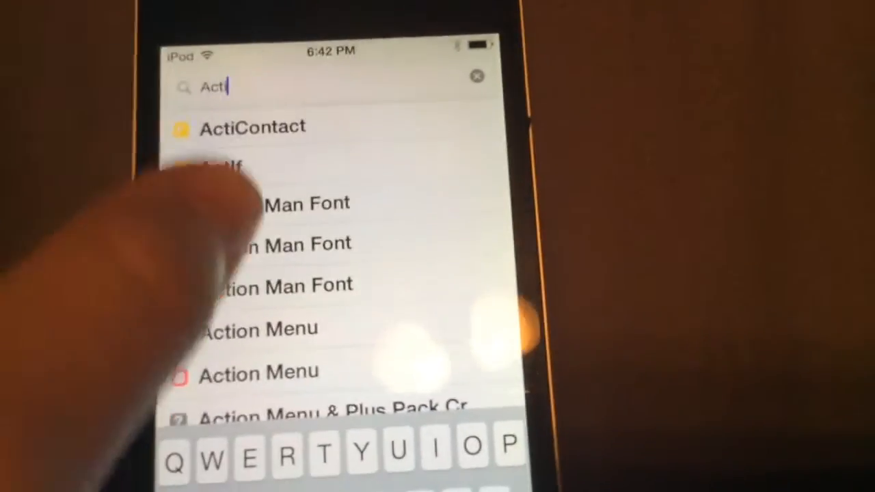
{"action": "scroll", "coordinate": [308, 287], "scroll_direction": "down", "scroll_amount": 5}
{"action": "type", "text": "v"}
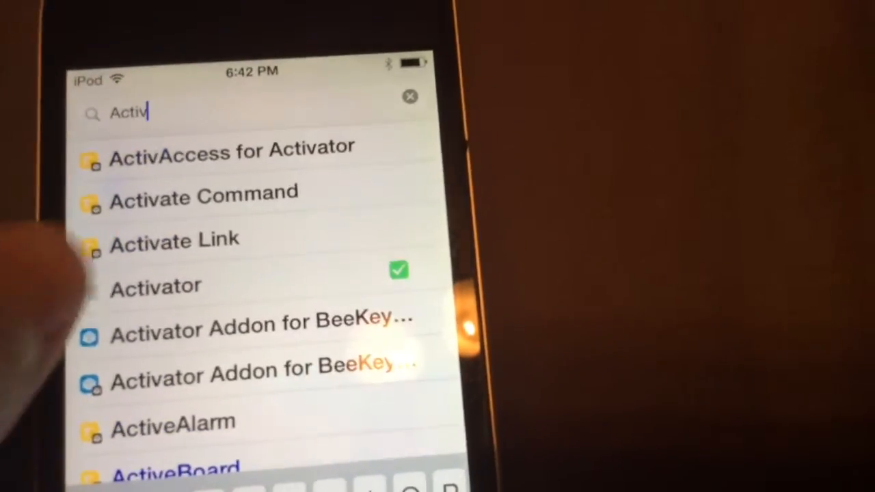
{"action": "left_click", "coordinate": [205, 269]}
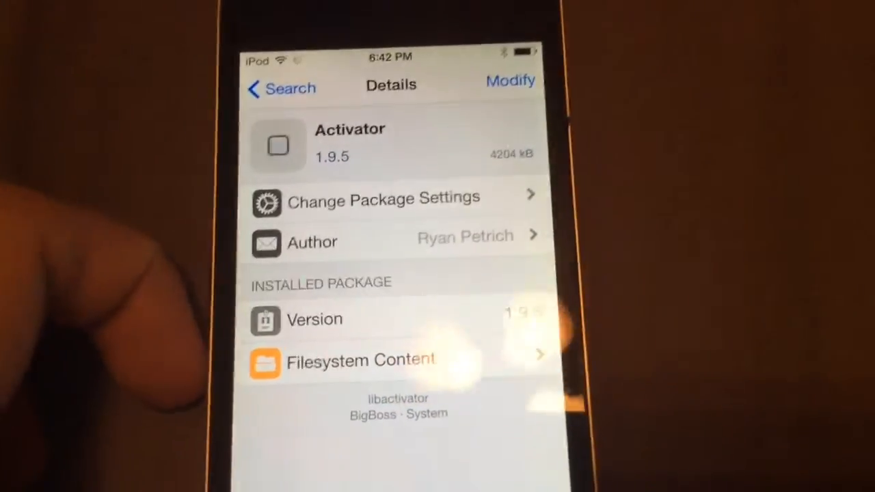
{"action": "key", "text": "super"}
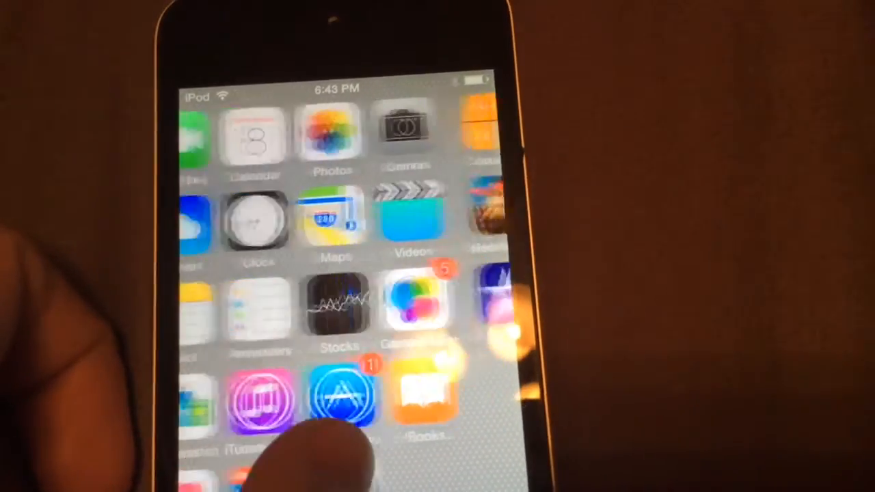
{"action": "left_click", "coordinate": [372, 478]}
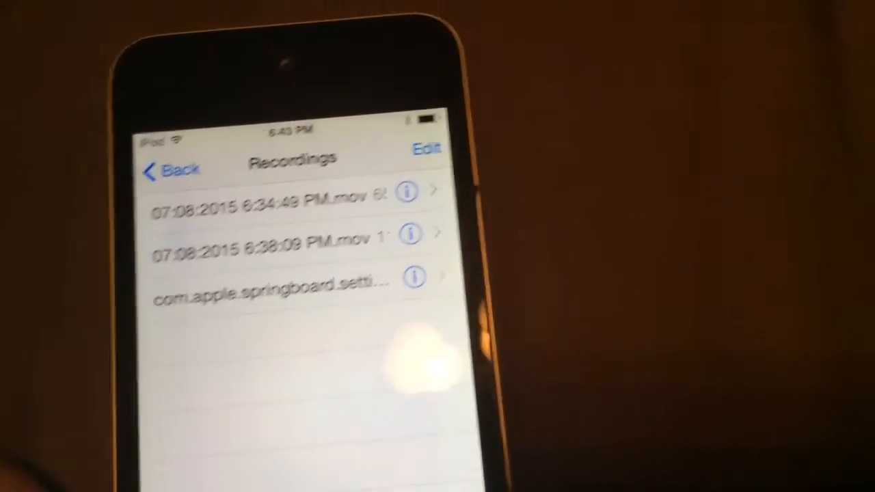
{"action": "key", "text": "super"}
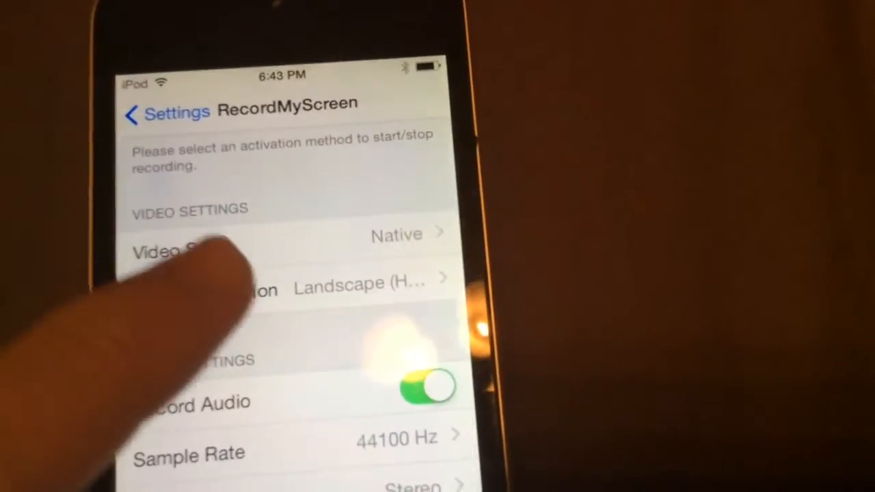
{"action": "left_click", "coordinate": [204, 280]}
{"action": "left_click", "coordinate": [137, 119]}
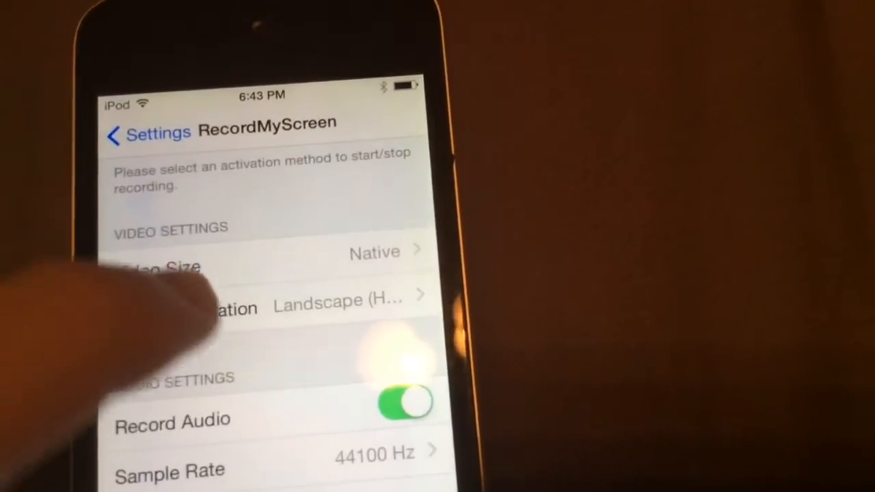
{"action": "scroll", "coordinate": [273, 308], "scroll_direction": "up", "scroll_amount": 2}
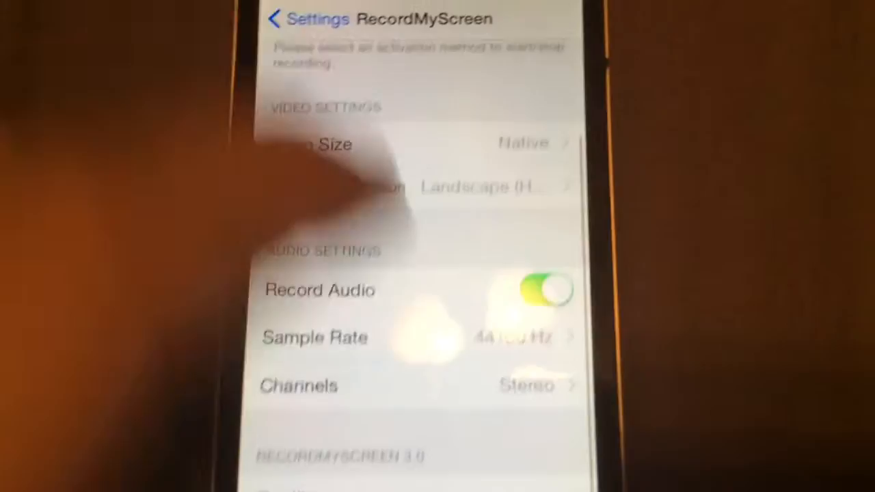